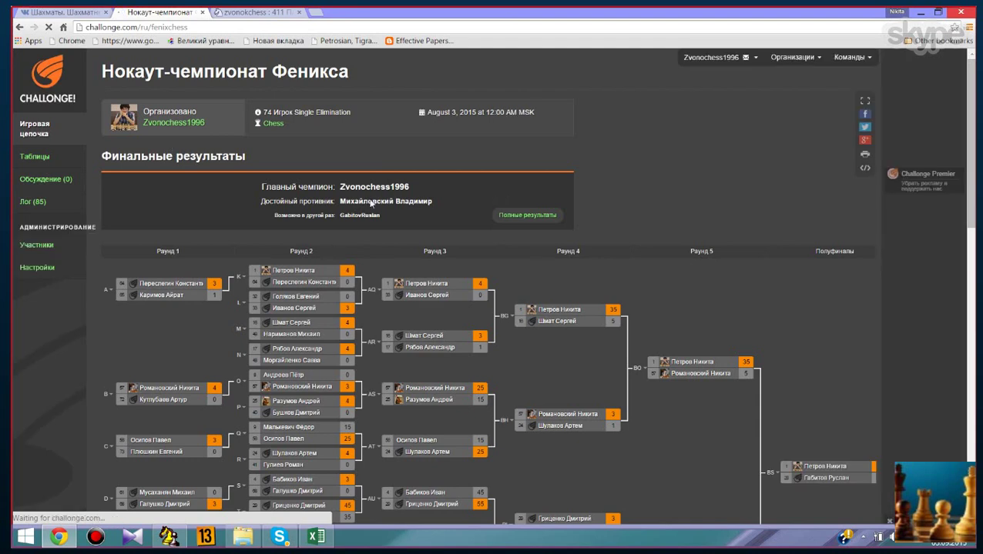
- Highlight the main champion's line in the tournament's final results and expand the full results list
left_click_drag(260, 188, 422, 187)
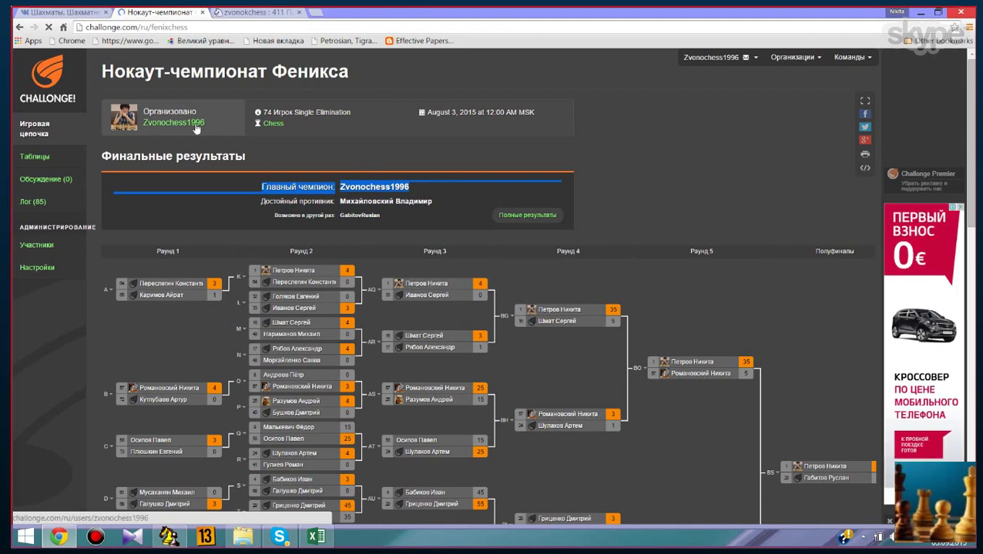
left_click(399, 191)
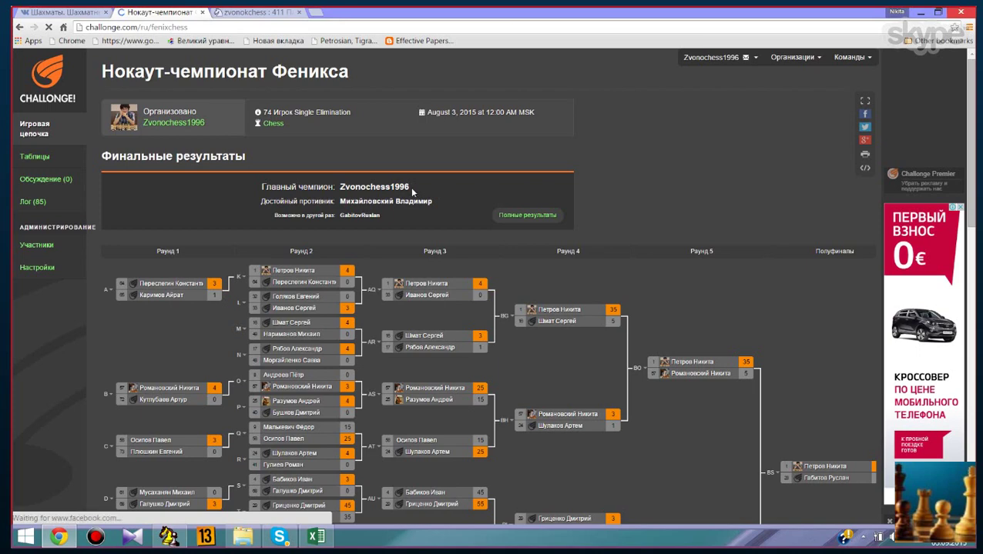
left_click(508, 213)
scroll(429, 243, "down", 1)
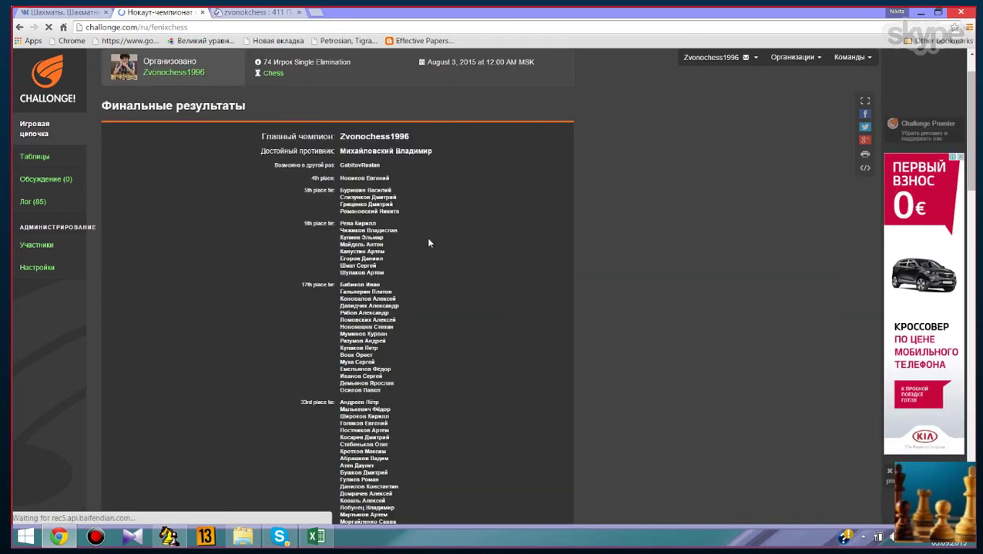
- Review the full standings from third place down to the 65th-place tie, highlighting the players tied for 9th place
left_click_drag(338, 178, 402, 218)
left_click(341, 221)
left_click_drag(341, 221, 343, 272)
scroll(270, 339, "down", 1)
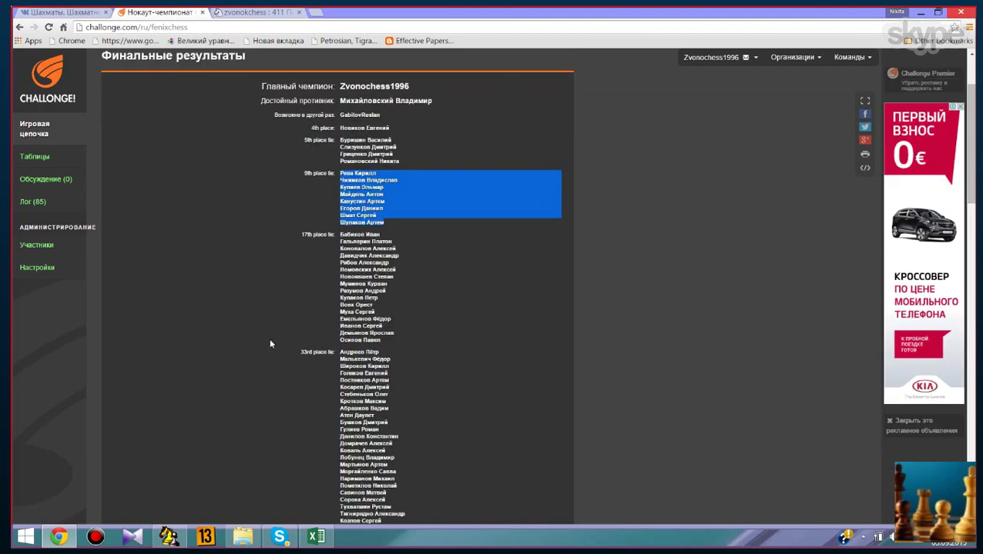
scroll(269, 343, "down", 3)
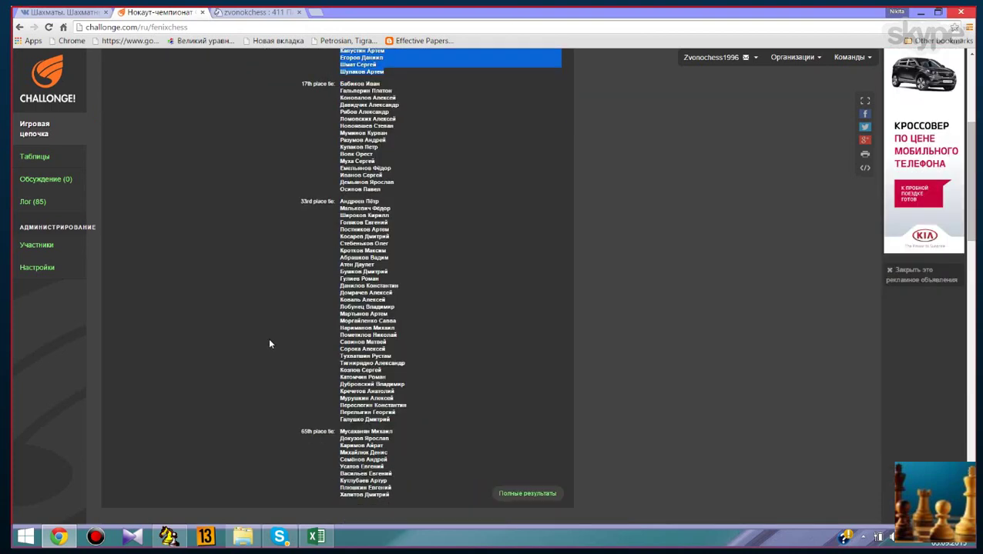
scroll(269, 344, "up", 5)
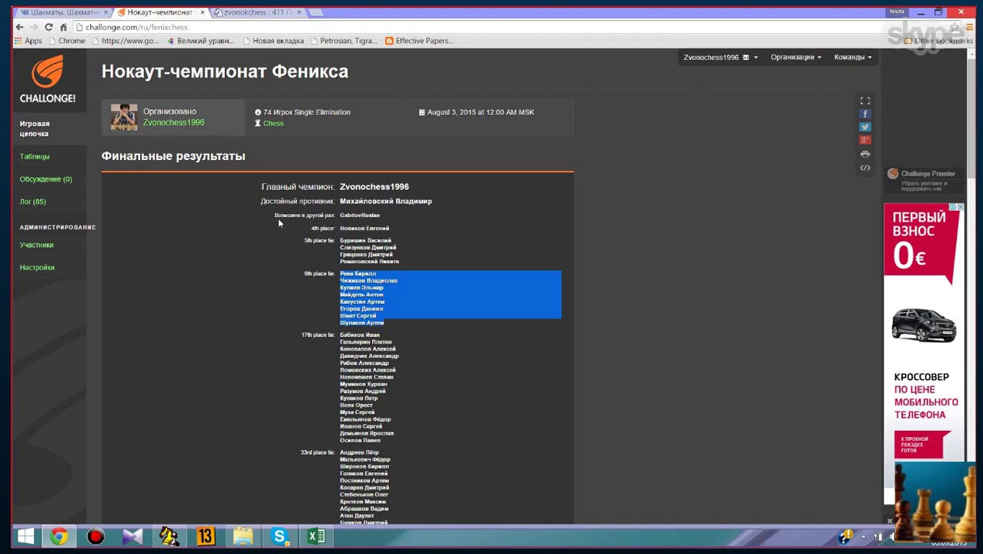
left_click(299, 218)
triple_click(299, 218)
- Switch to the knockout workbook in Excel and examine the five first-place entries in the contest participants table
left_click(316, 537)
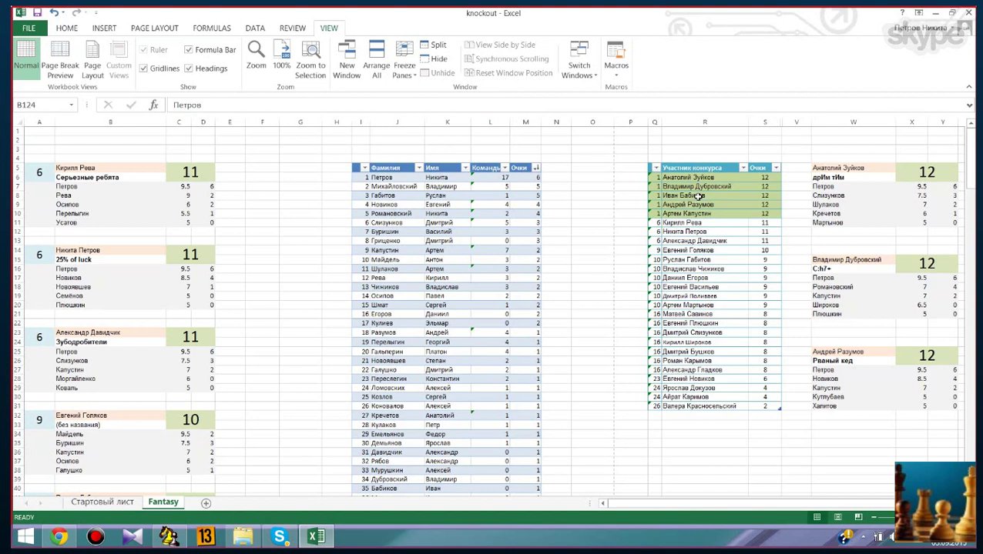
left_click(670, 177)
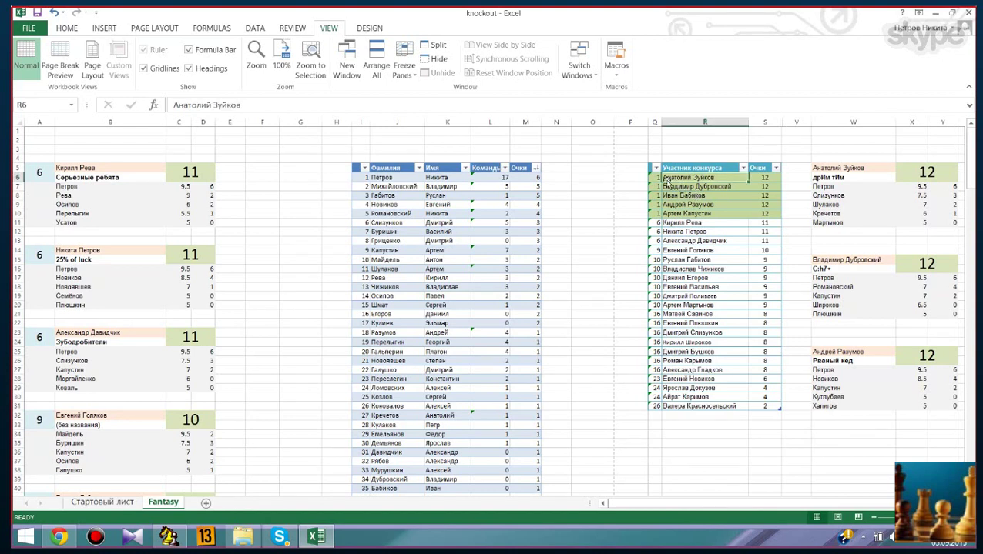
left_click_drag(641, 177, 764, 213)
left_click(798, 195)
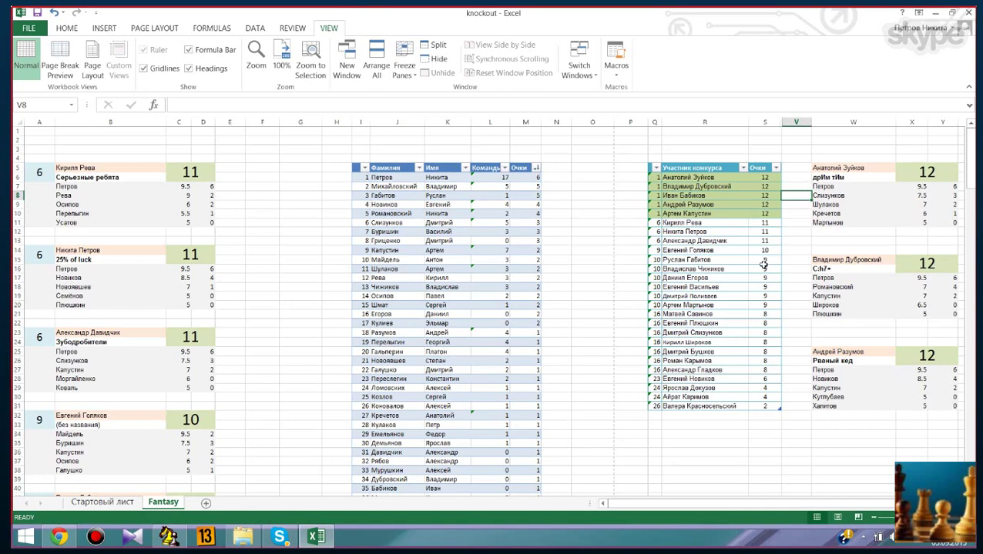
- Examine the Dream team block and the winning teams' rosters, including Рваный кед and Гамбит Петрова
left_click(785, 503)
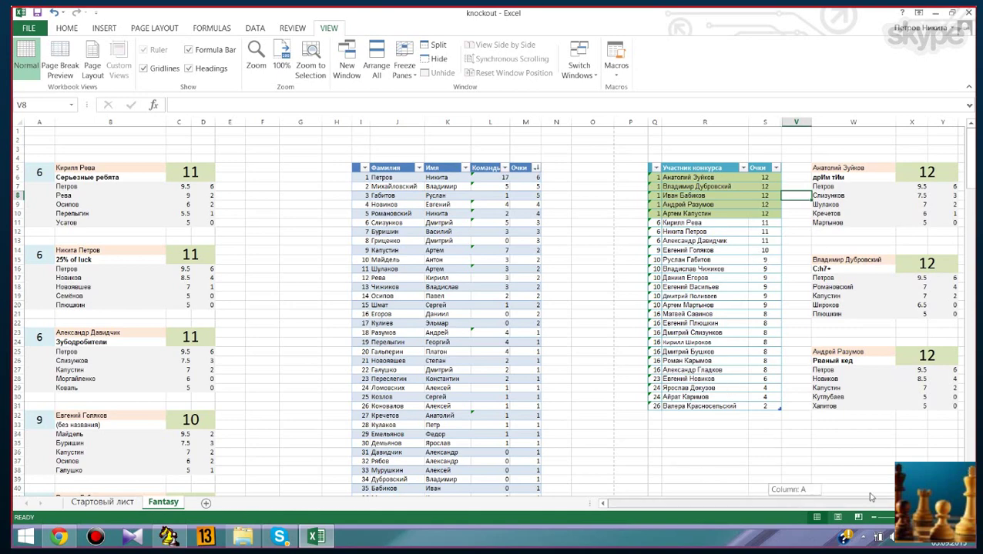
left_click_drag(786, 503, 804, 503)
left_click(845, 174)
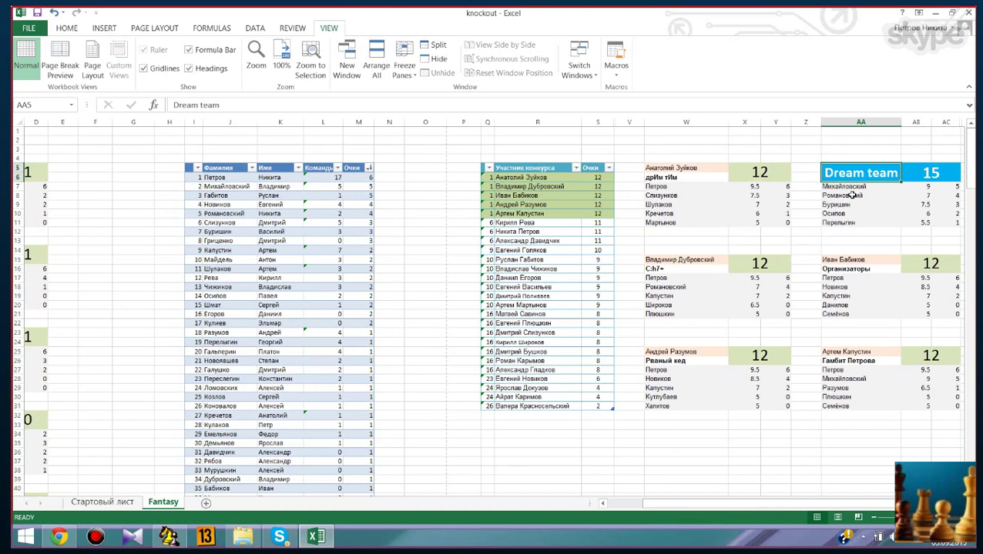
left_click(681, 361)
left_click(856, 359)
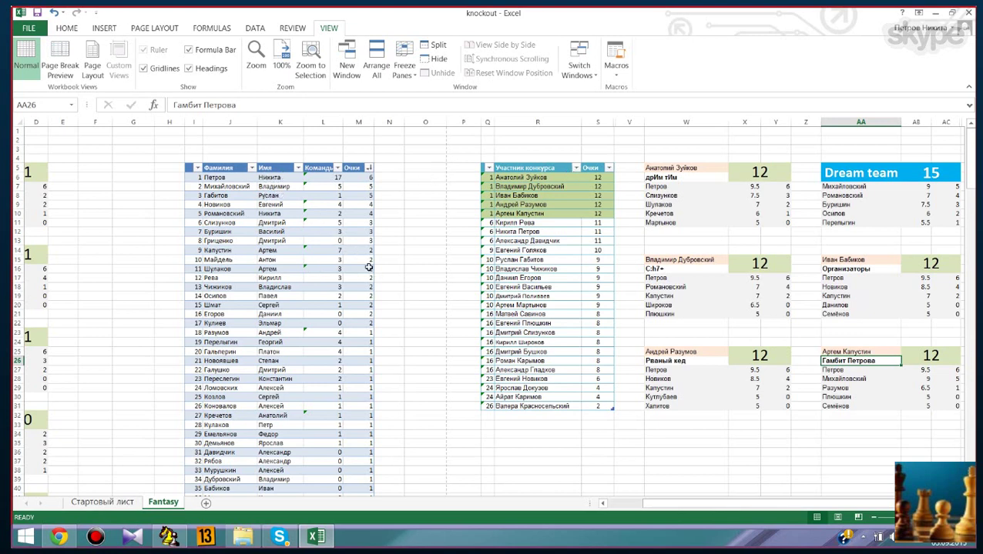
- Inspect the team-count formulas for several players in the player table, including the first-ranked player's
left_click(308, 240)
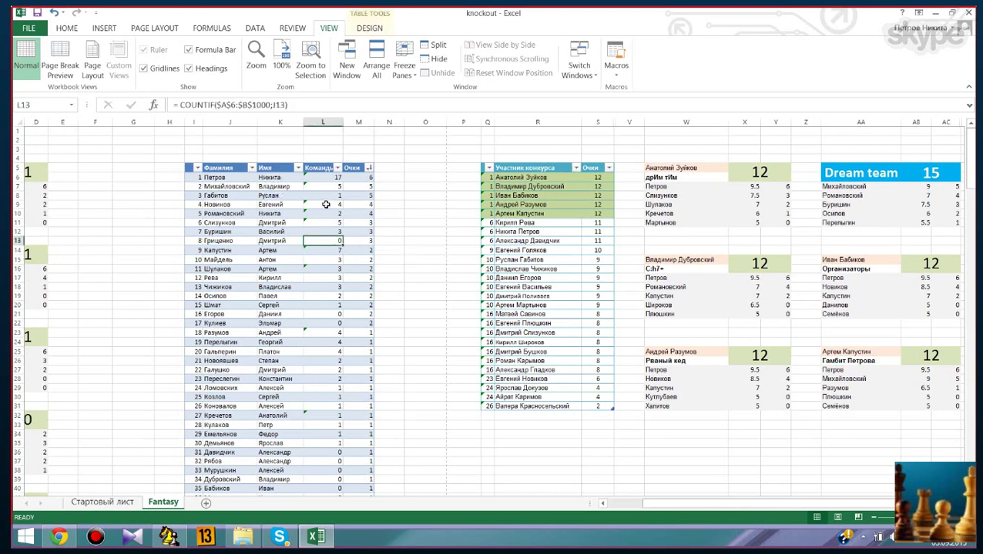
left_click(324, 202)
left_click(329, 193)
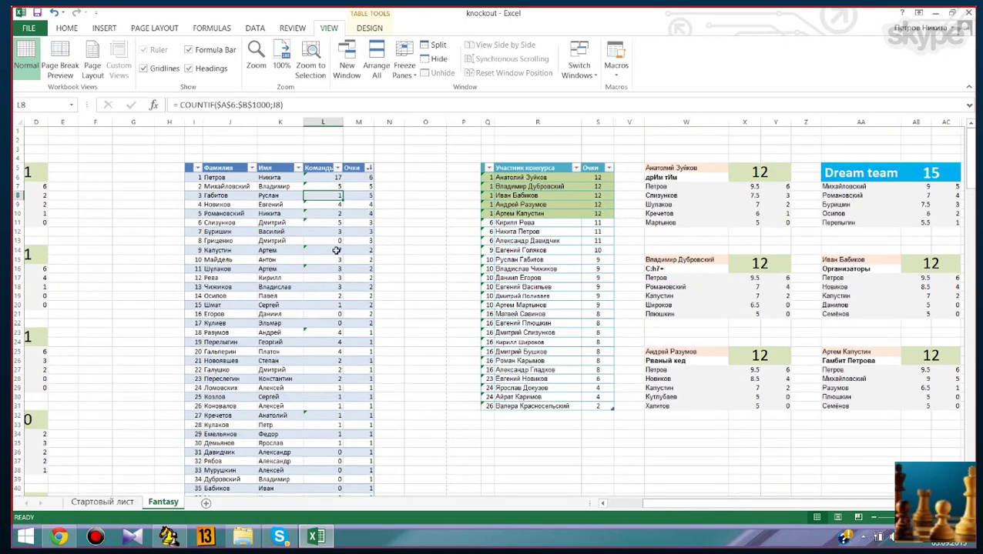
left_click(326, 179)
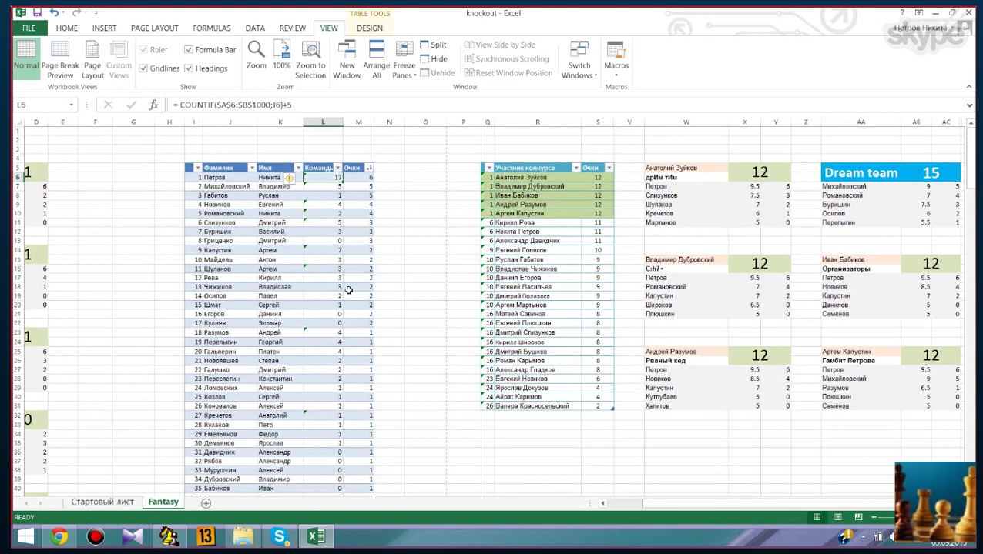
- Go back to the team rosters starting in column A and select the team name 25% of luck
scroll(445, 416, "down", 2)
left_click_drag(716, 503, 214, 360)
scroll(213, 360, "up", 2)
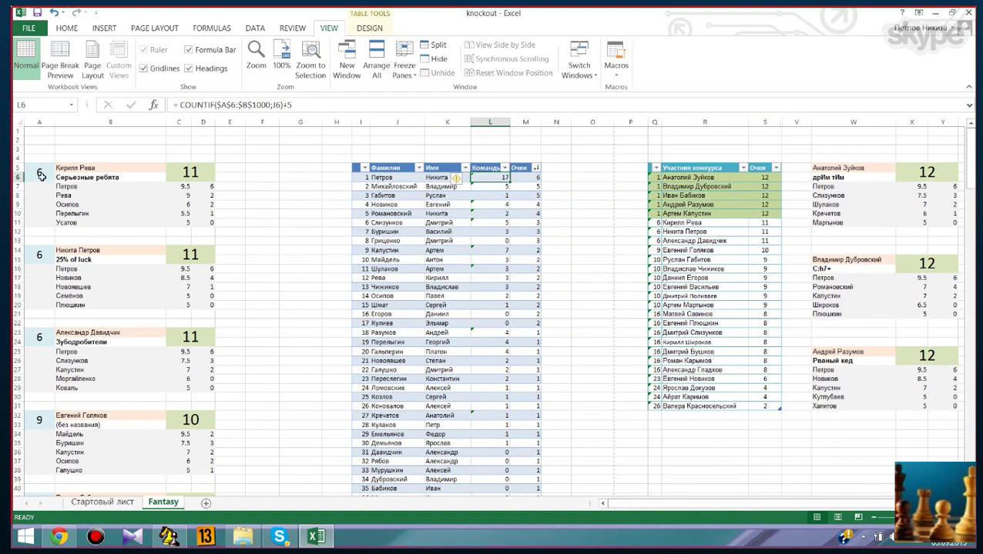
left_click(98, 260)
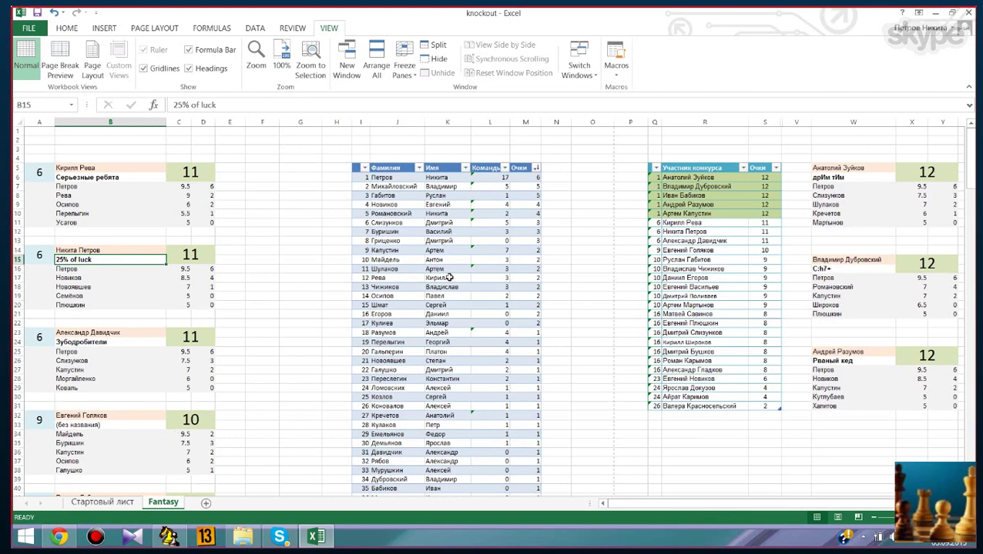
- Look through the lower-ranked team rosters and the rest of the player table, and exit the full-screen Skype call view
scroll(433, 301, "down", 10)
scroll(432, 301, "down", 6)
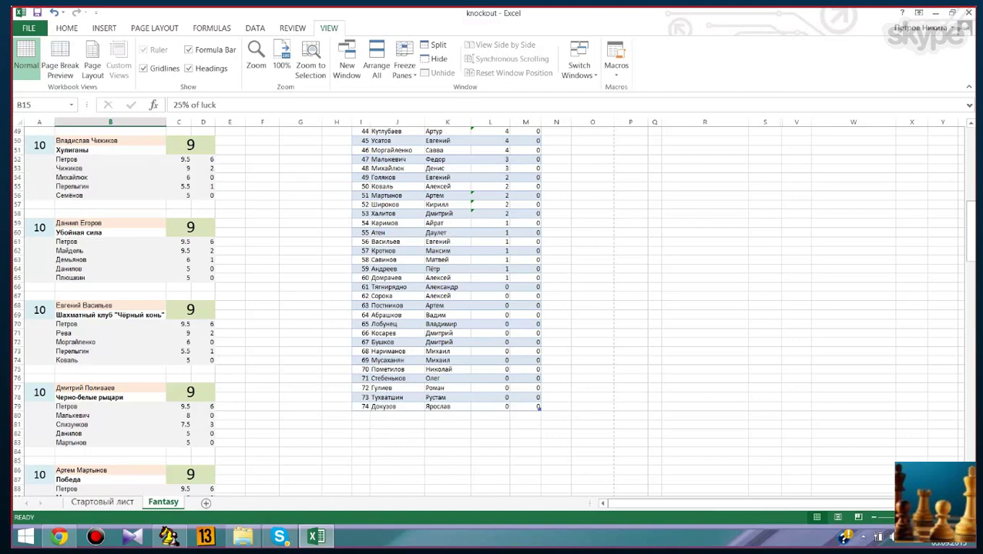
scroll(386, 389, "up", 16)
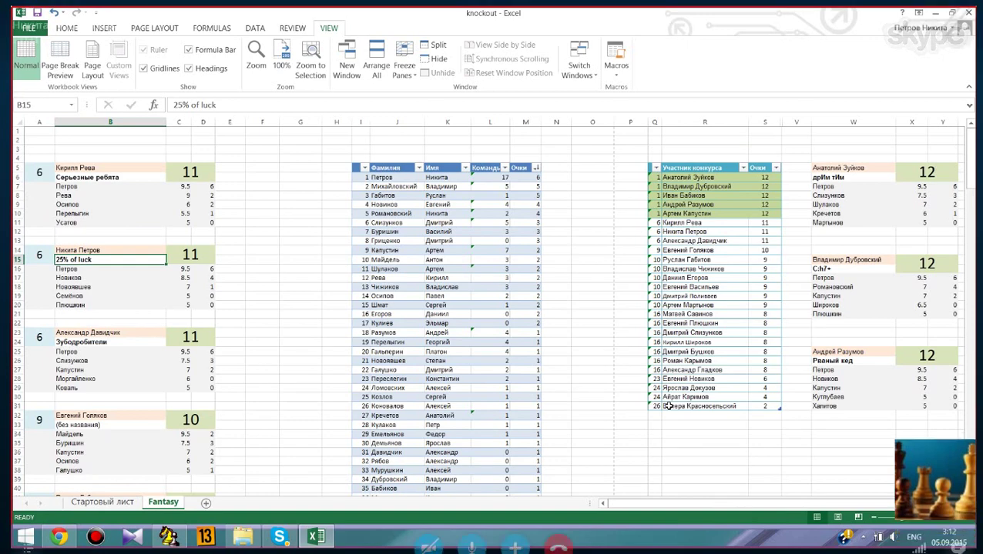
key("Escape")
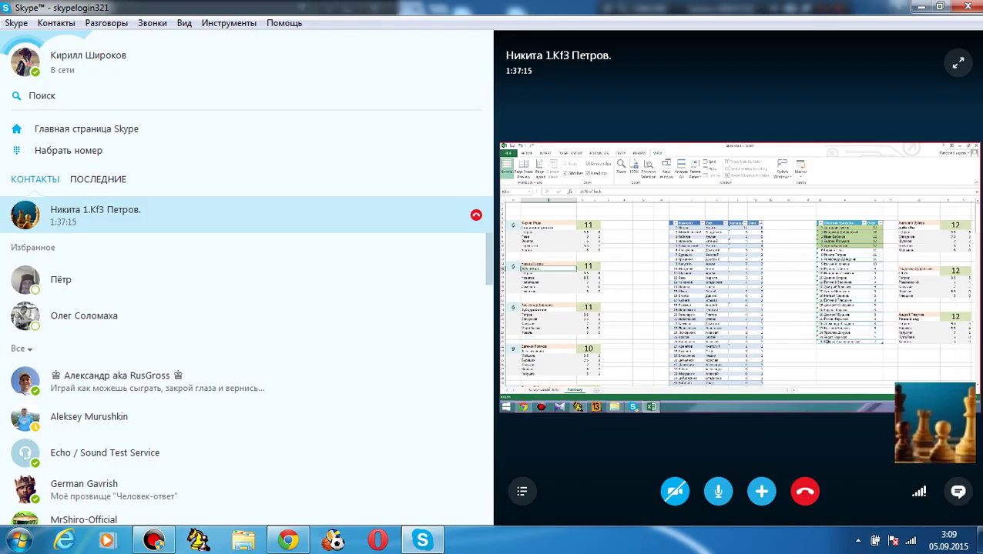